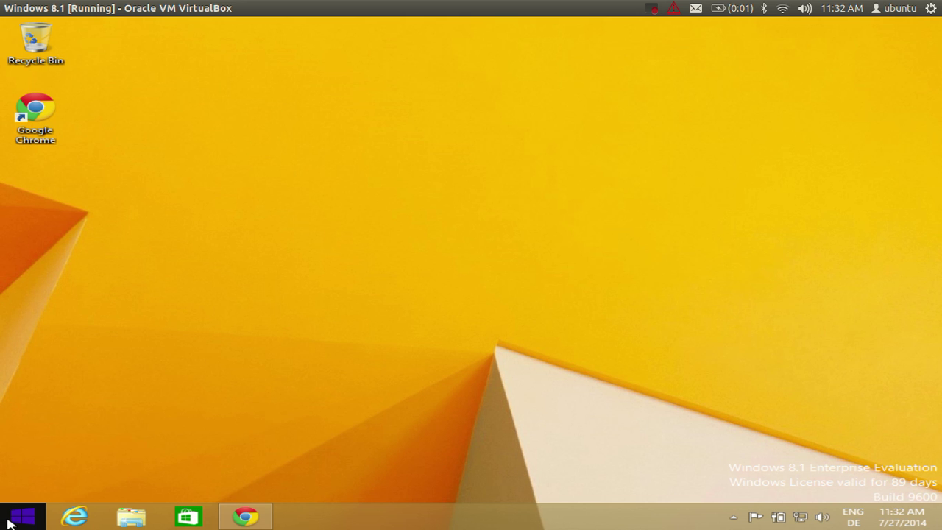
pyautogui.click(10, 523)
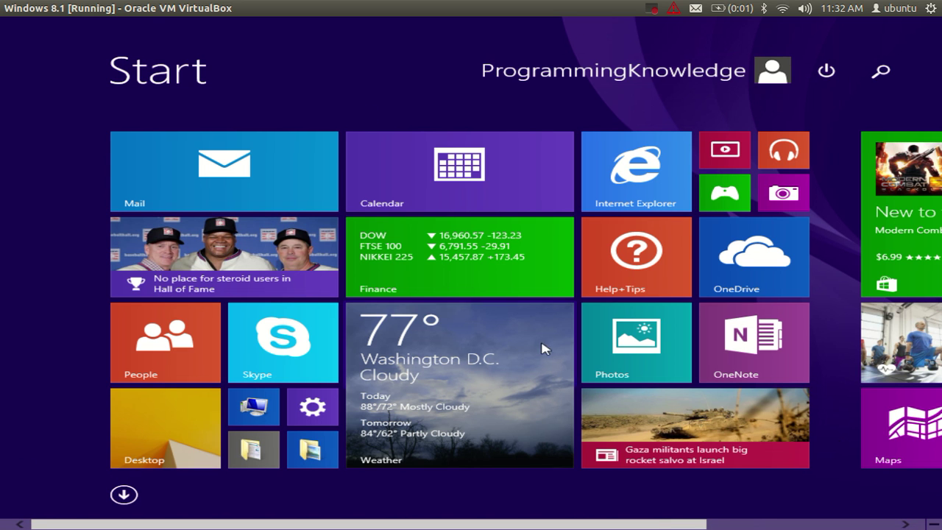
pyautogui.click(155, 442)
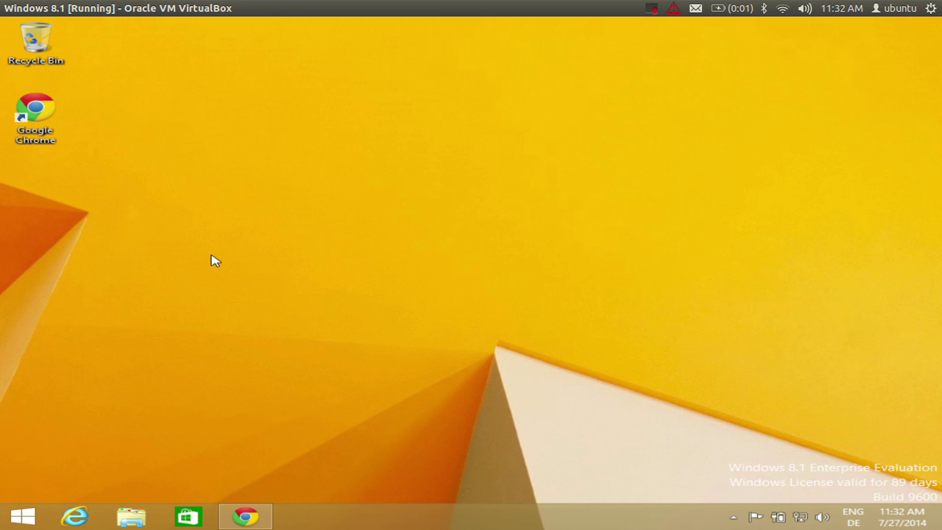
pyautogui.click(234, 517)
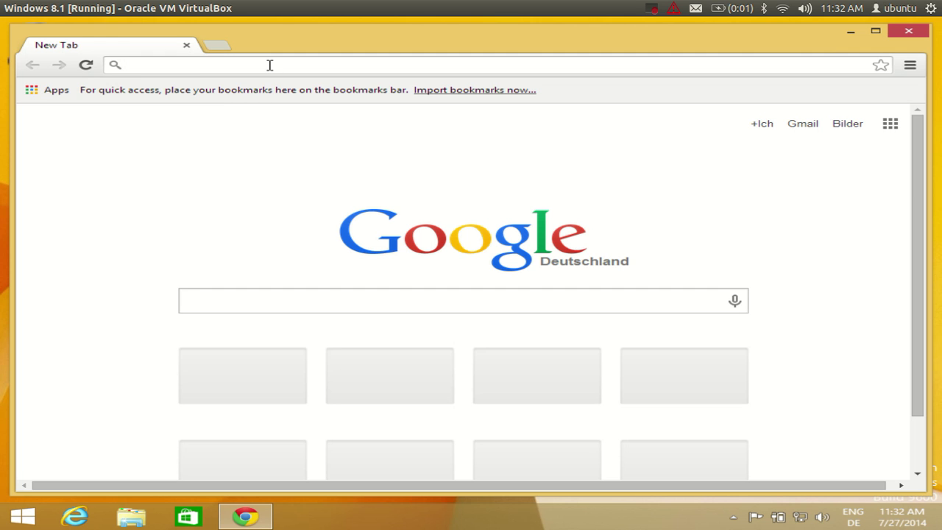
pyautogui.write('www.')
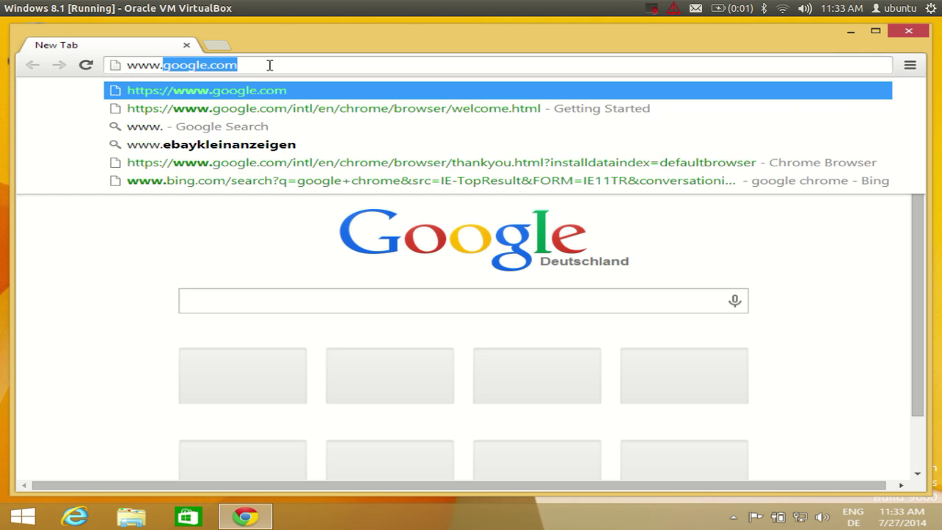
pyautogui.write('classi')
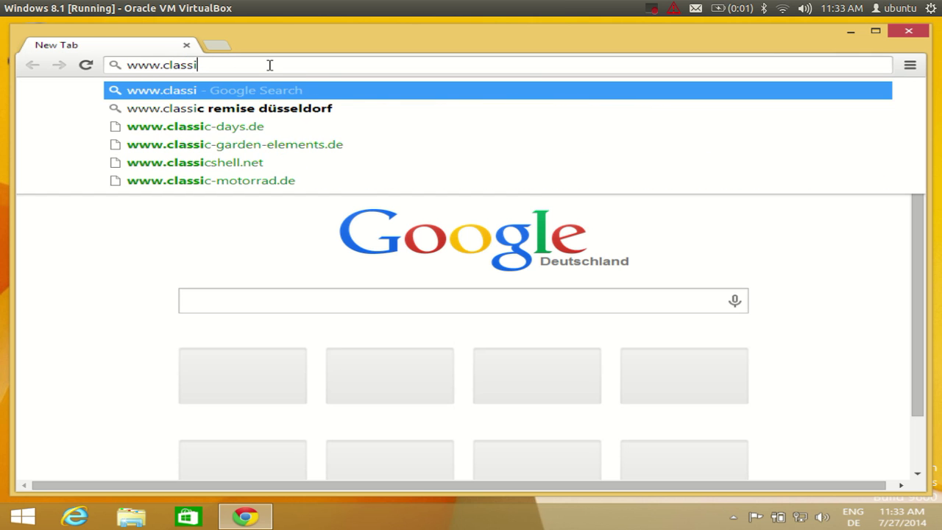
pyautogui.write('cse')
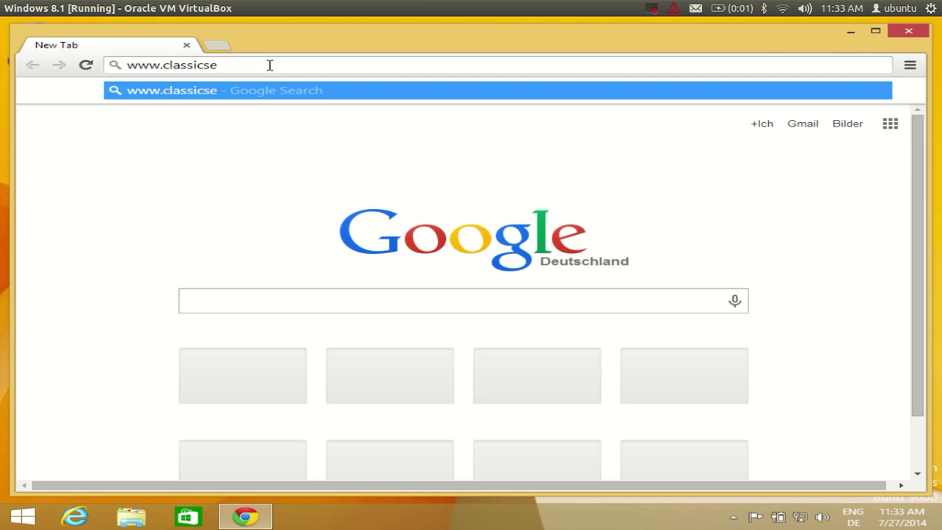
pyautogui.press('BackSpace')
pyautogui.write('hell')
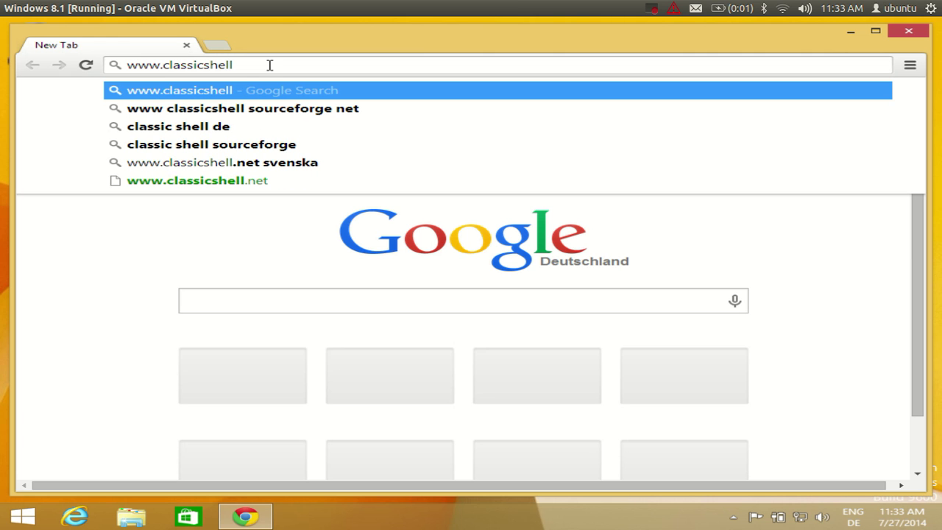
pyautogui.press('Down')
pyautogui.press('Down')
pyautogui.press('Down')
pyautogui.press('Down')
pyautogui.press('Down')
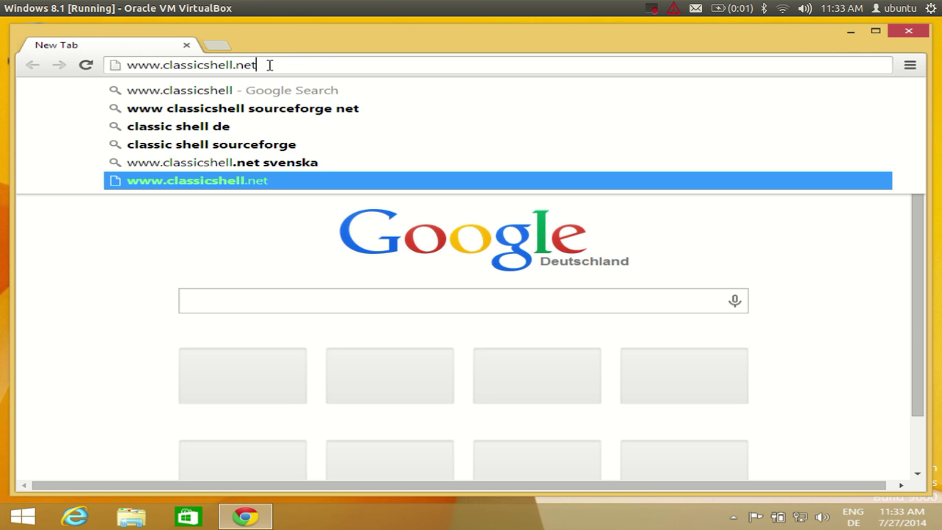
pyautogui.press('Return')
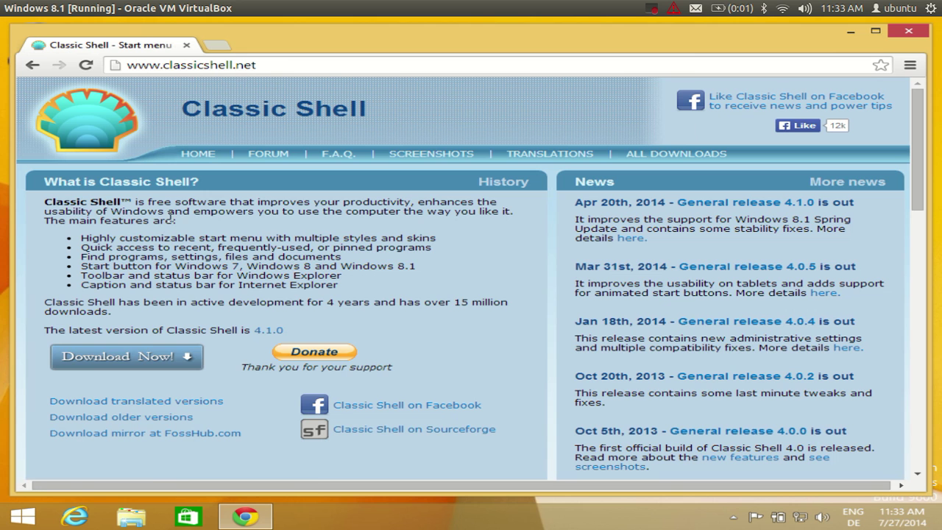
# - Download ClassicShellSetup_4_1_0.exe from the Classic Shell site and run the installer
pyautogui.click(110, 355)
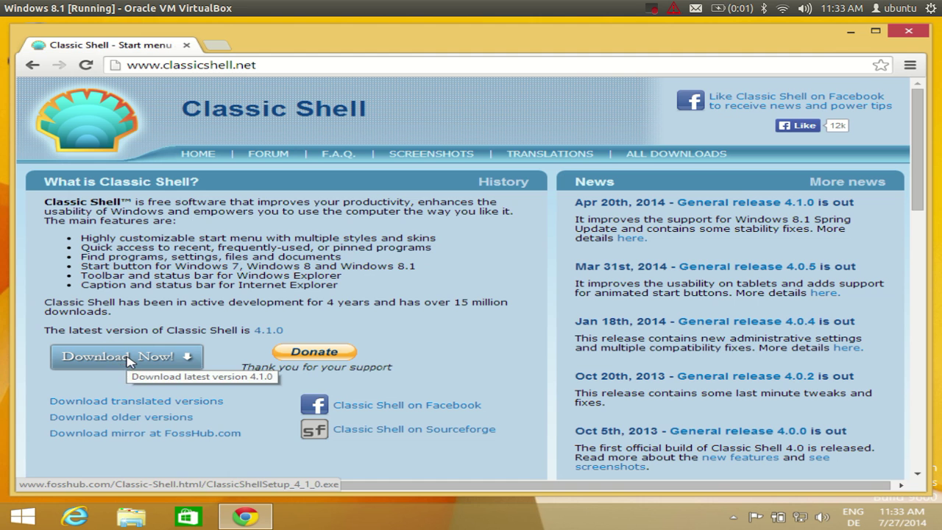
pyautogui.click(129, 359)
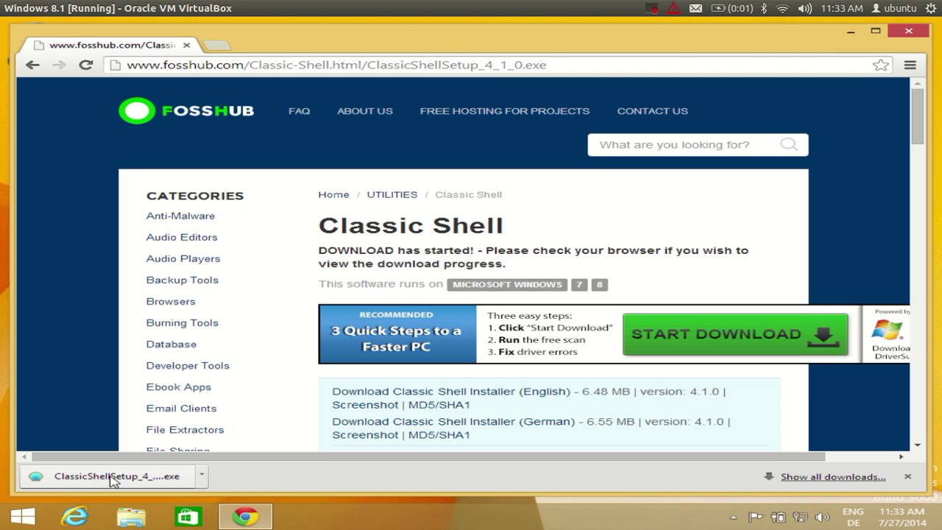
pyautogui.click(111, 479)
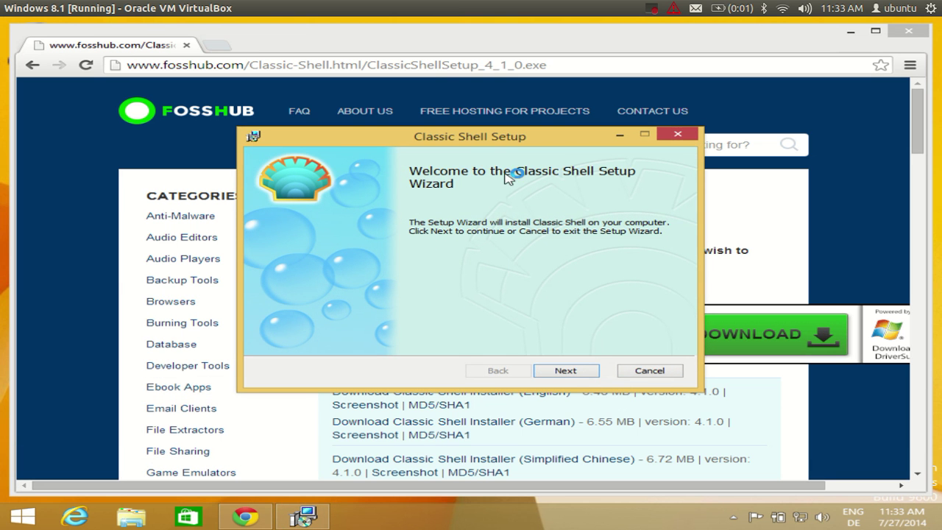
# - Accept the Classic Shell license, keep all default features, and start the installation
pyautogui.click(565, 374)
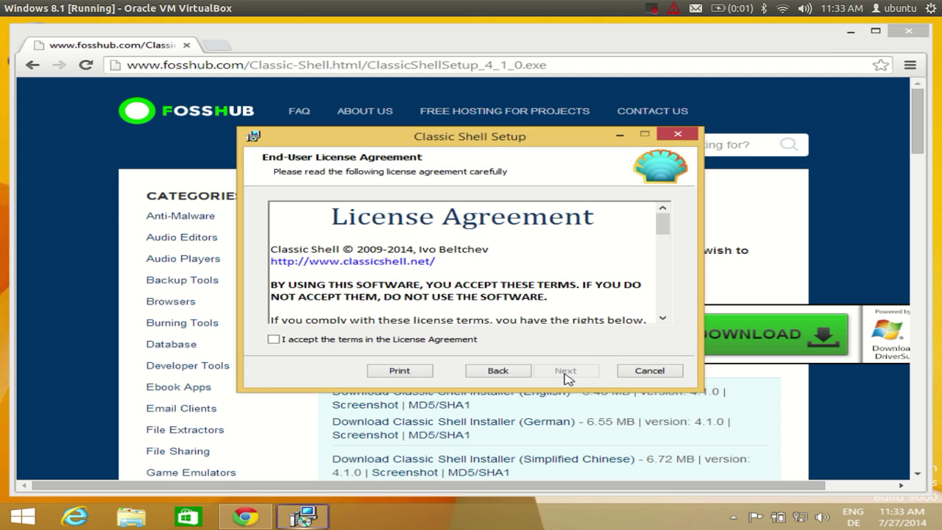
pyautogui.click(274, 340)
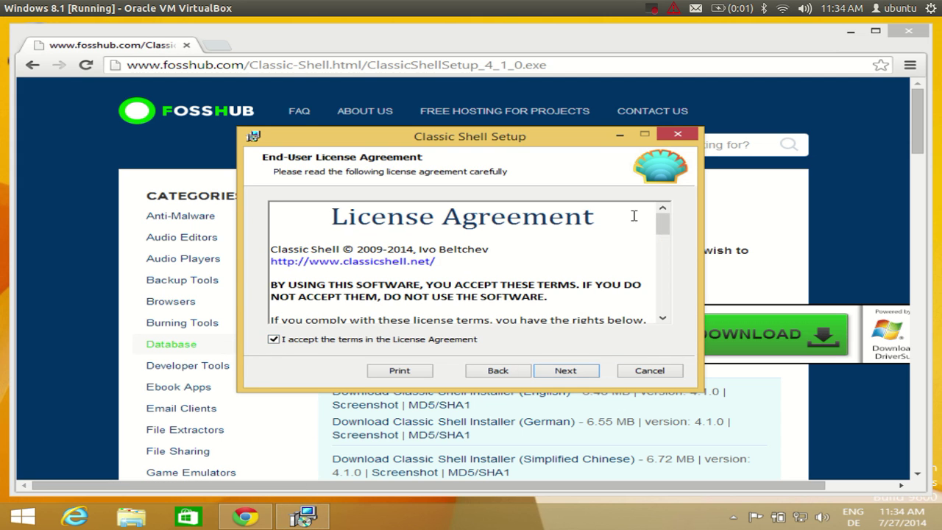
pyautogui.moveTo(667, 228); pyautogui.dragTo(665, 307)
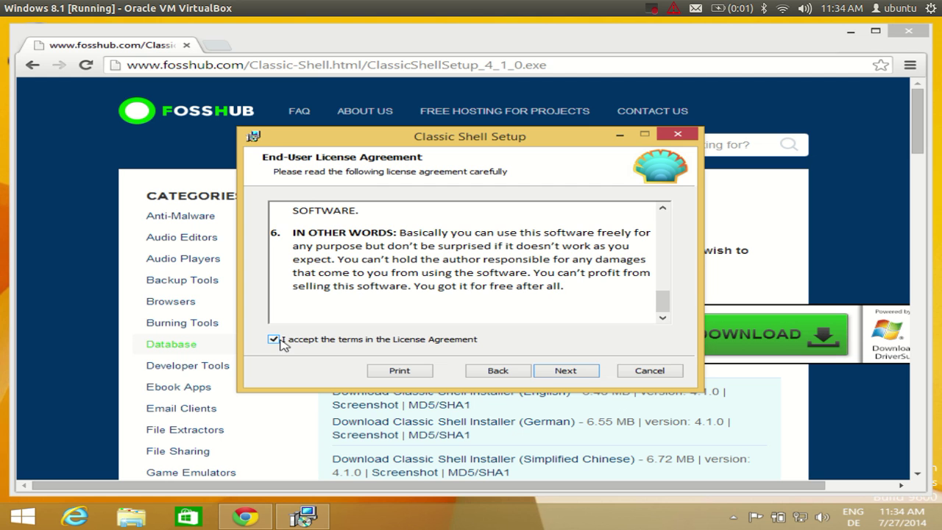
pyautogui.click(574, 372)
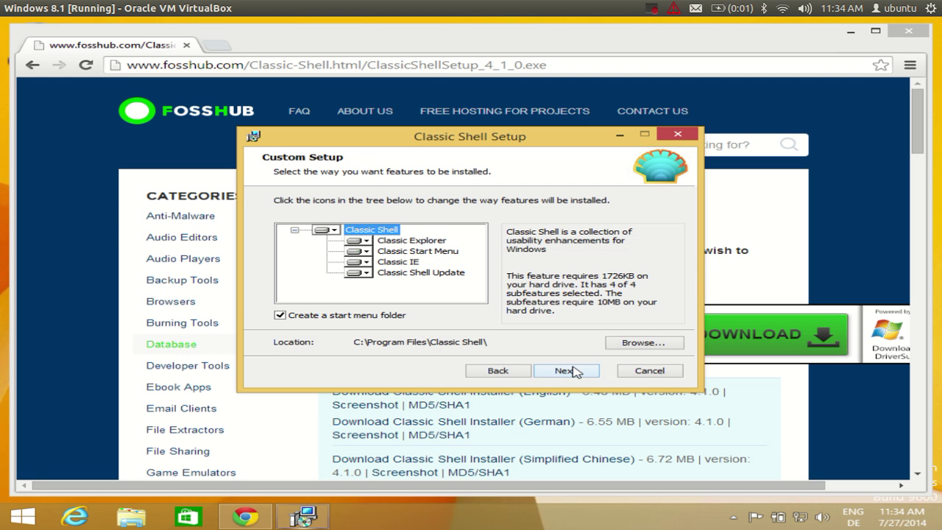
pyautogui.click(575, 372)
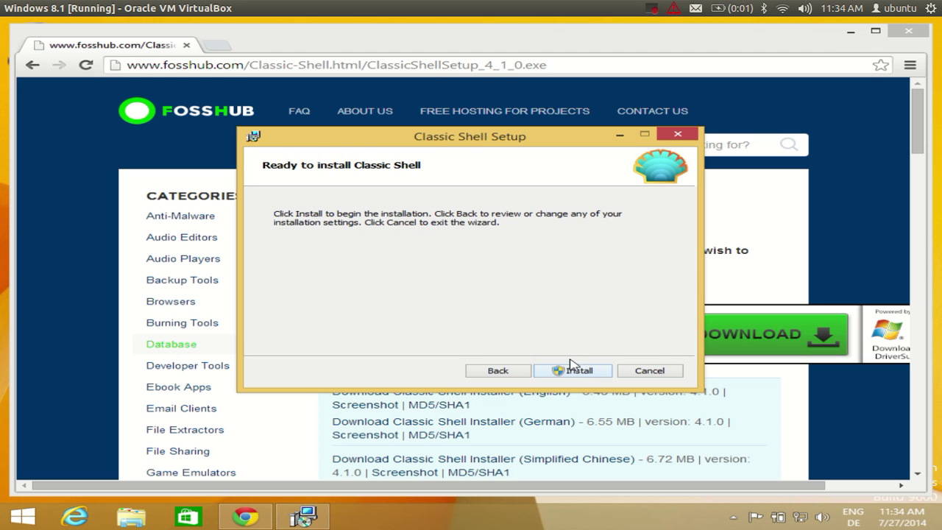
pyautogui.click(573, 372)
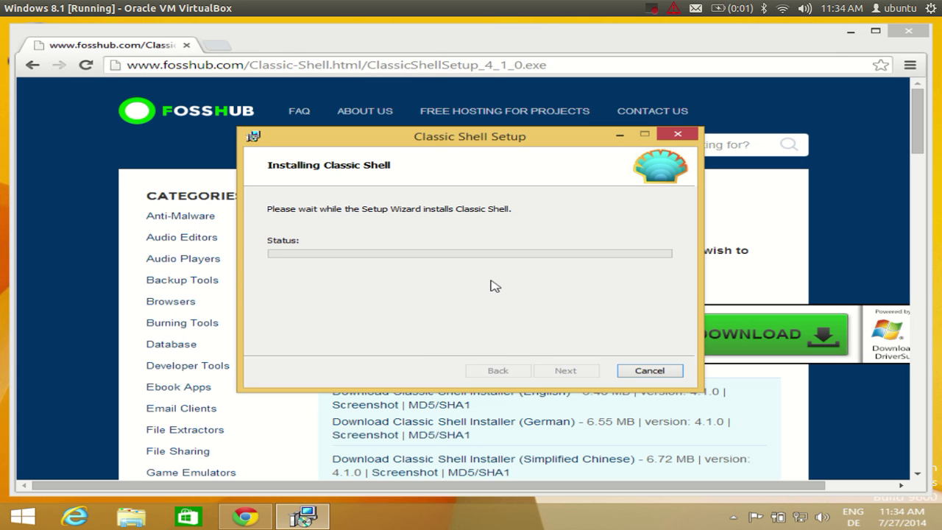
# - Approve the User Account Control request so Classic Shell can finish installing
pyautogui.click(653, 10)
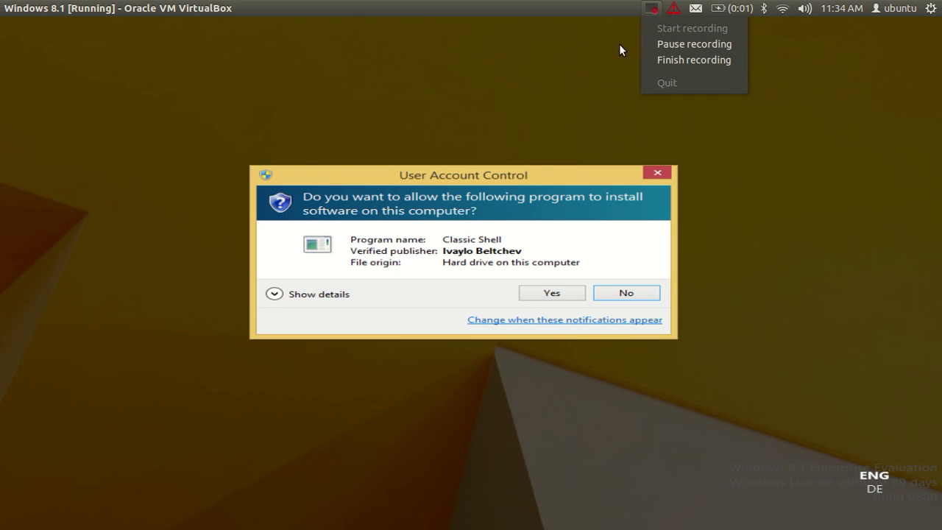
pyautogui.click(546, 182)
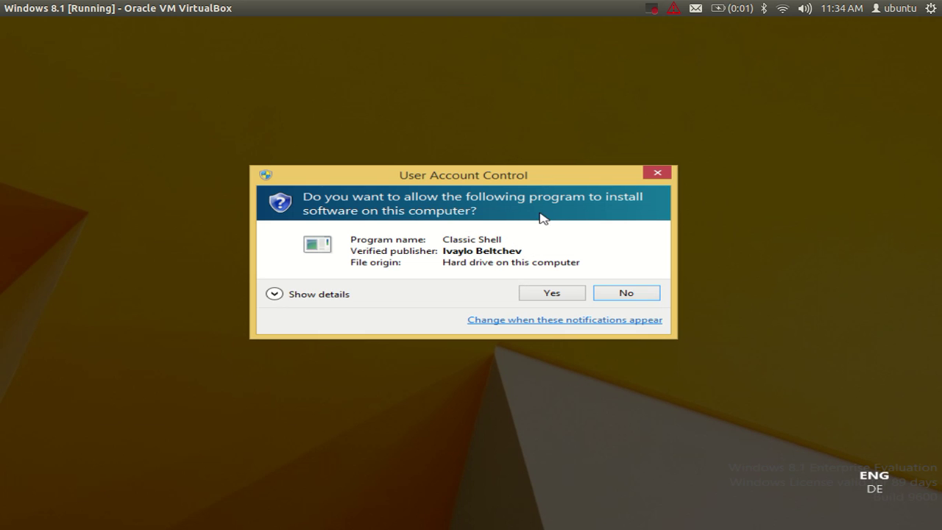
pyautogui.click(537, 294)
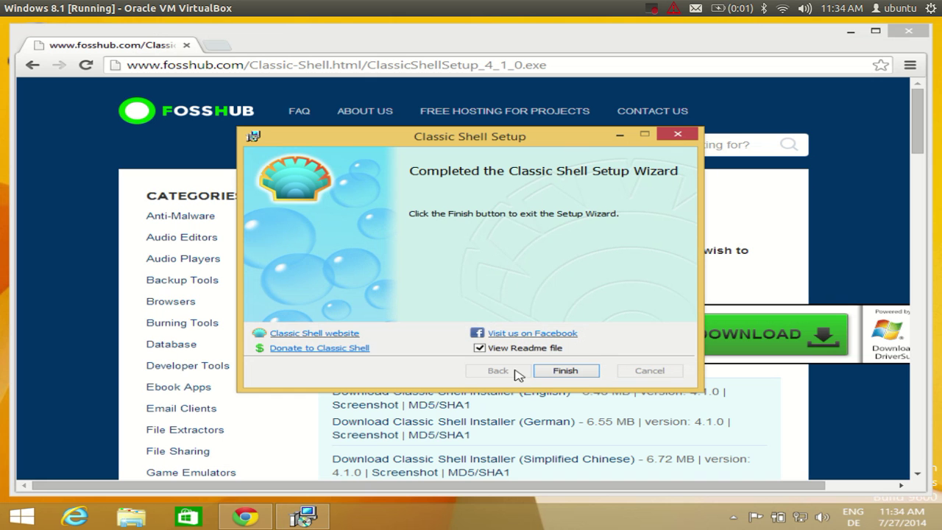
# - Finish the setup wizard and minimize Chrome and the WordPad readme window
pyautogui.click(564, 373)
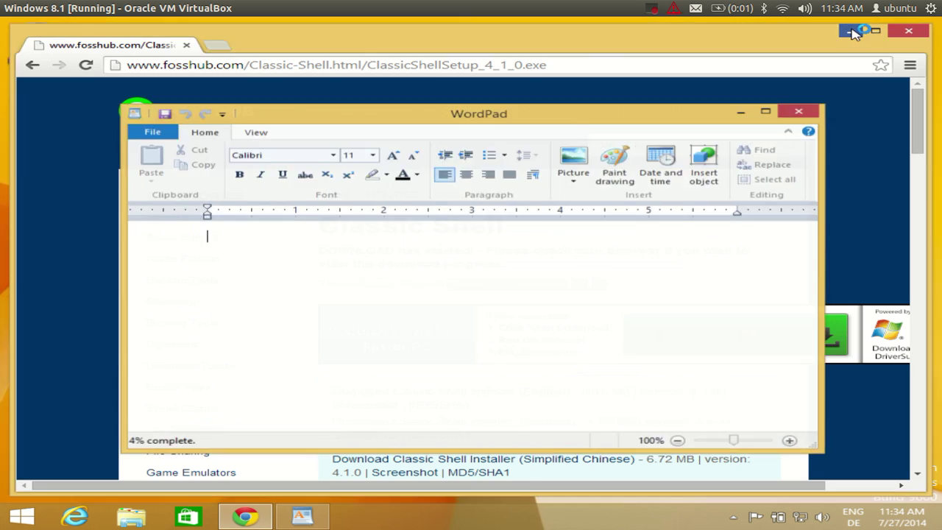
pyautogui.click(852, 30)
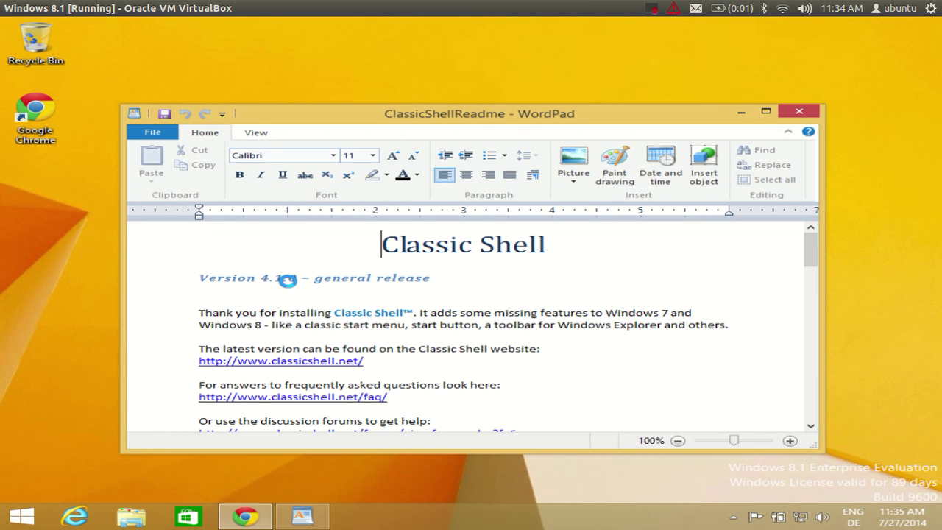
pyautogui.click(742, 113)
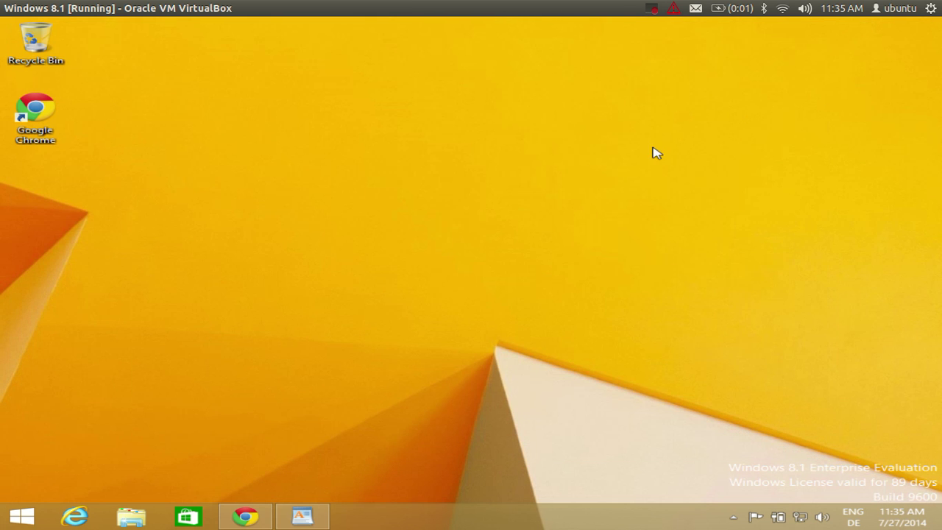
# - Confirm the Classic Start Menu settings with the Windows 7 style selected
pyautogui.click(26, 521)
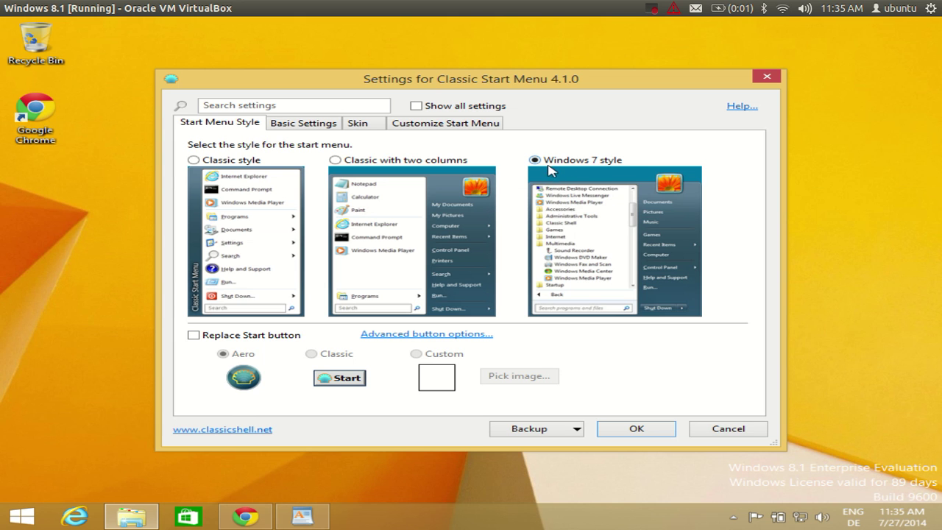
pyautogui.click(631, 434)
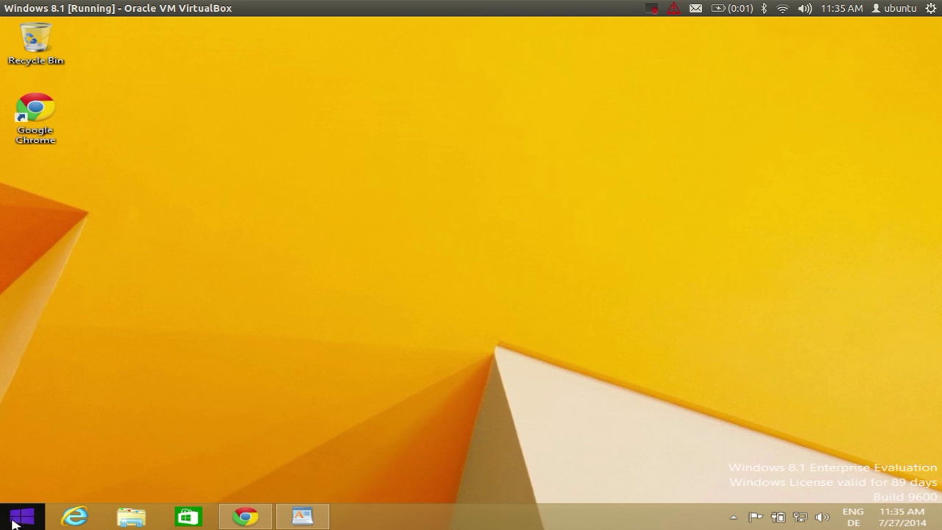
# - Try the Start Screen entry, return to the desktop, then expand All Programs in the classic Start menu
pyautogui.click(18, 519)
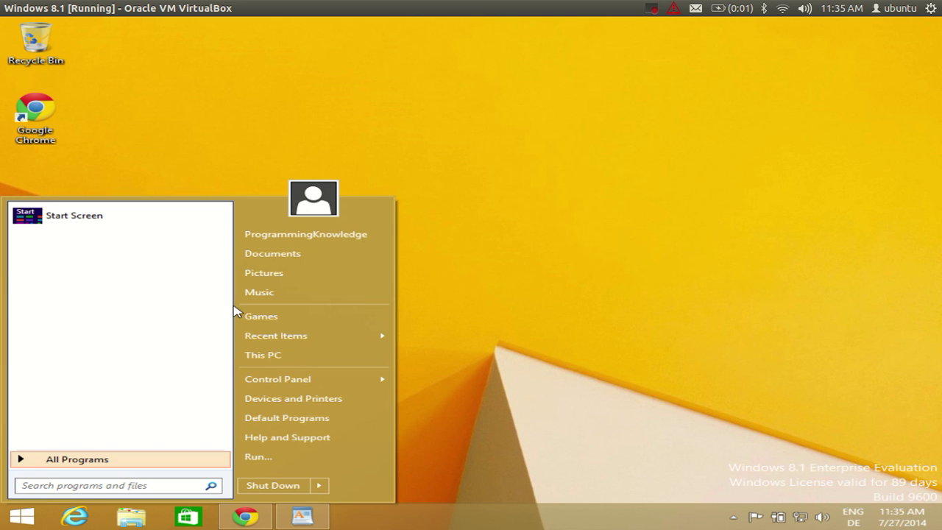
pyautogui.click(54, 218)
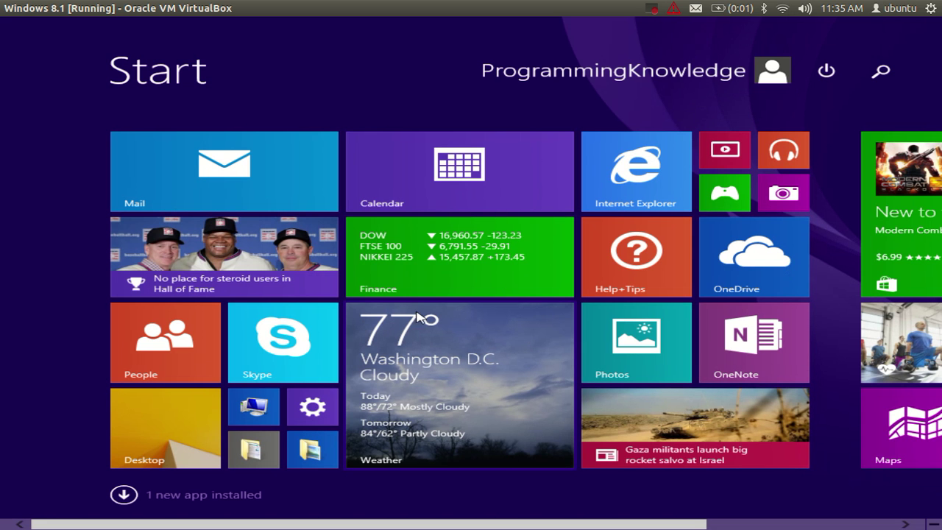
pyautogui.click(162, 426)
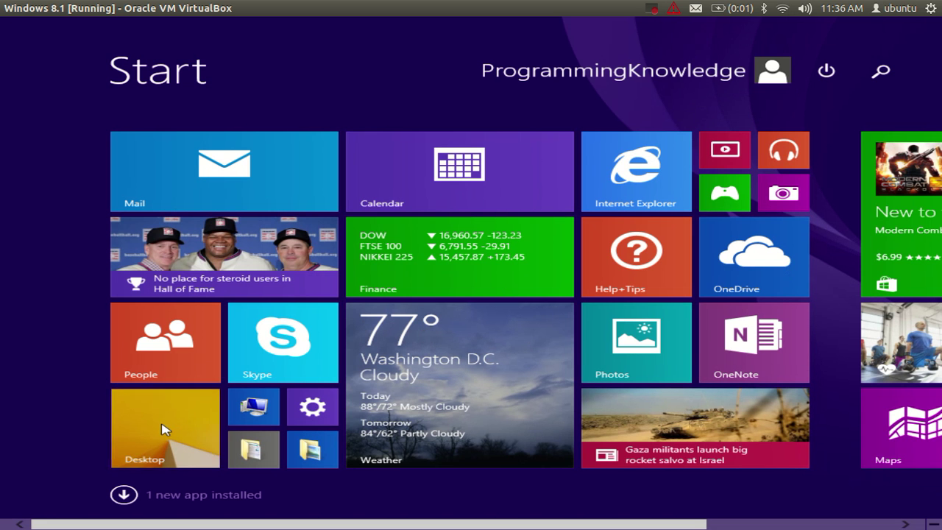
pyautogui.click(17, 519)
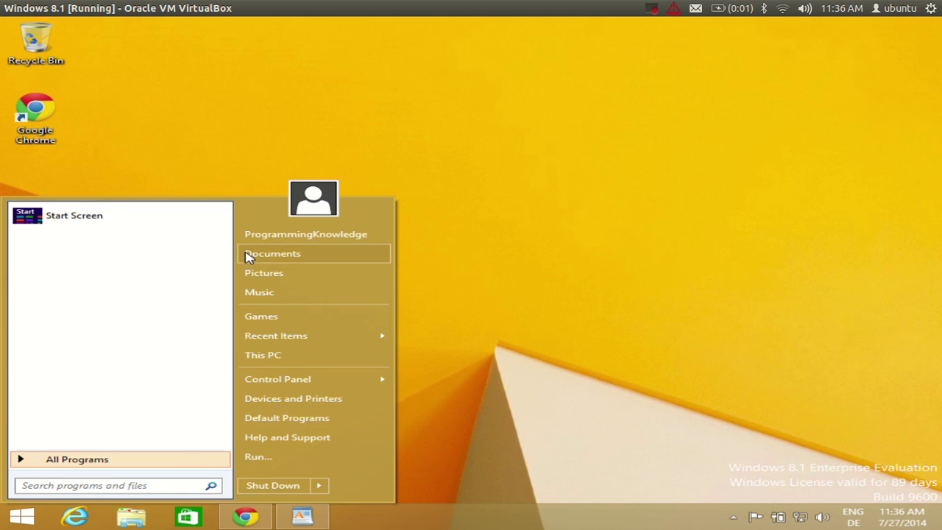
pyautogui.click(181, 460)
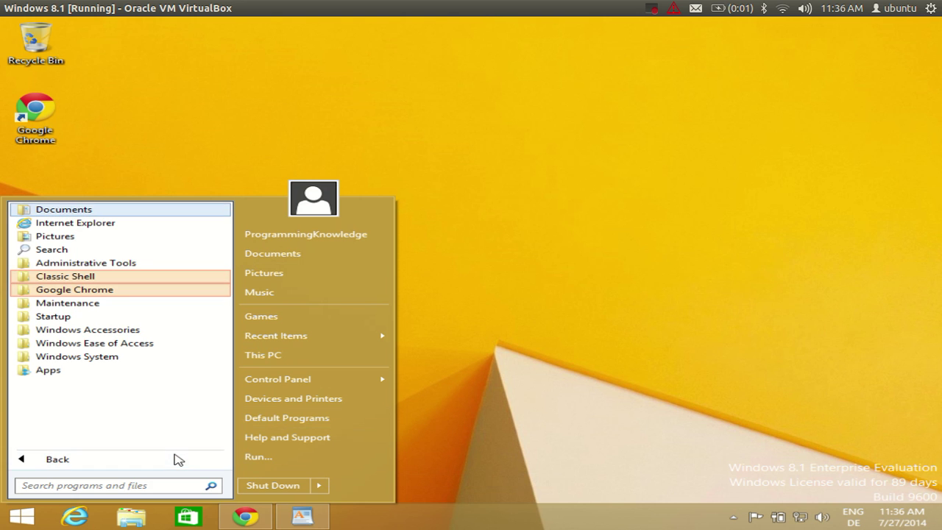